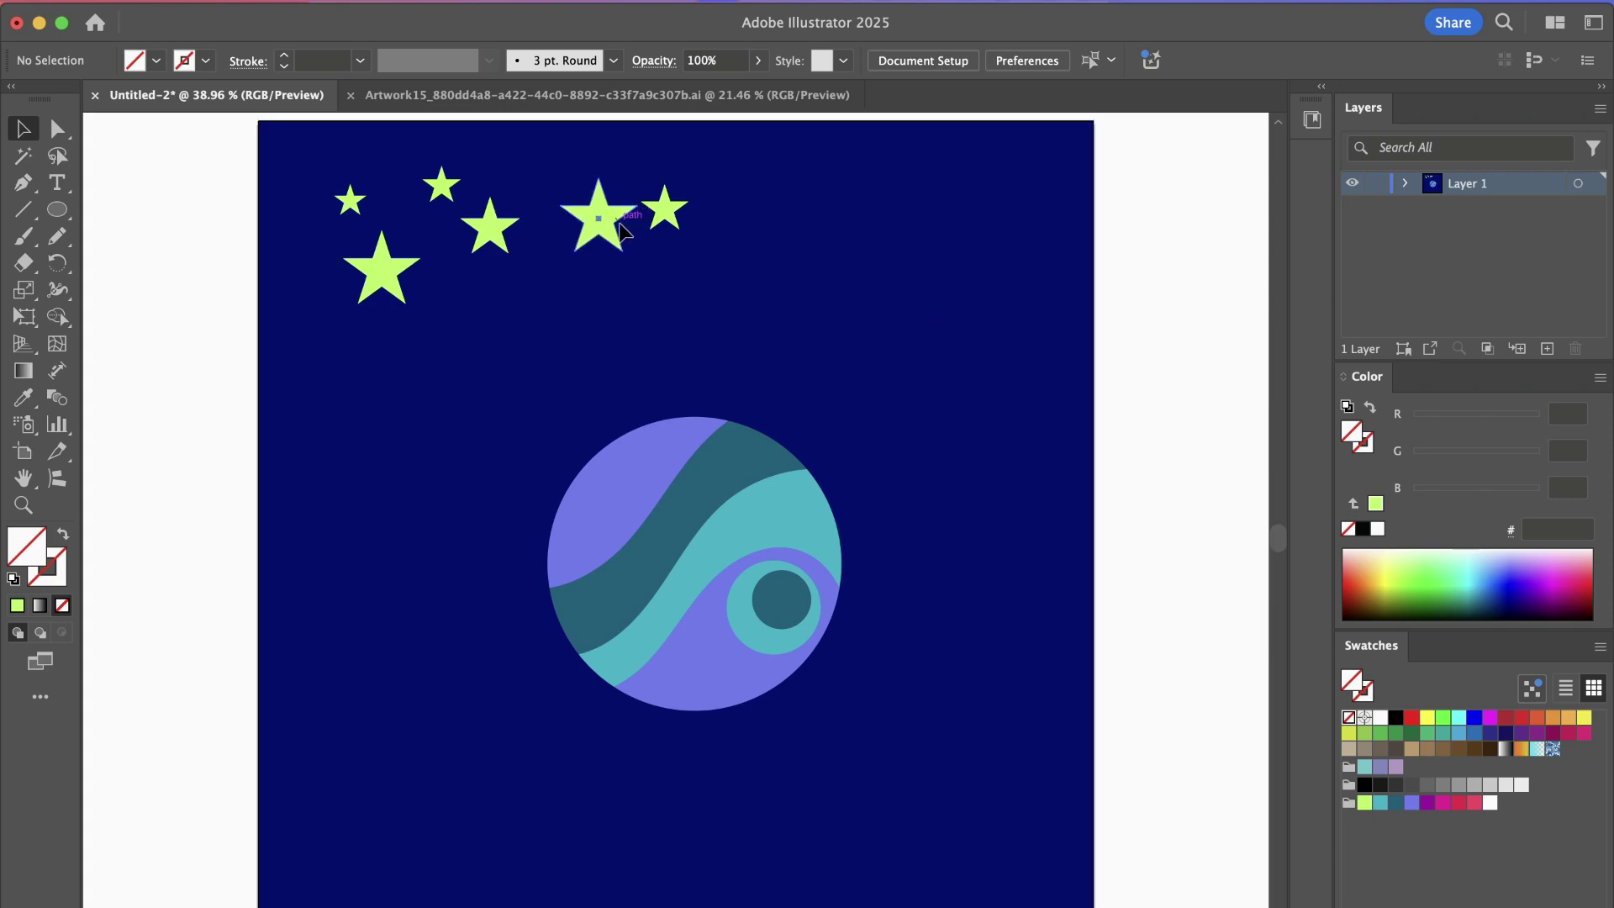
# - Move the large star just above the planet, then add a rotated copy beside it
pyautogui.moveTo(620, 228); pyautogui.dragTo(711, 369)
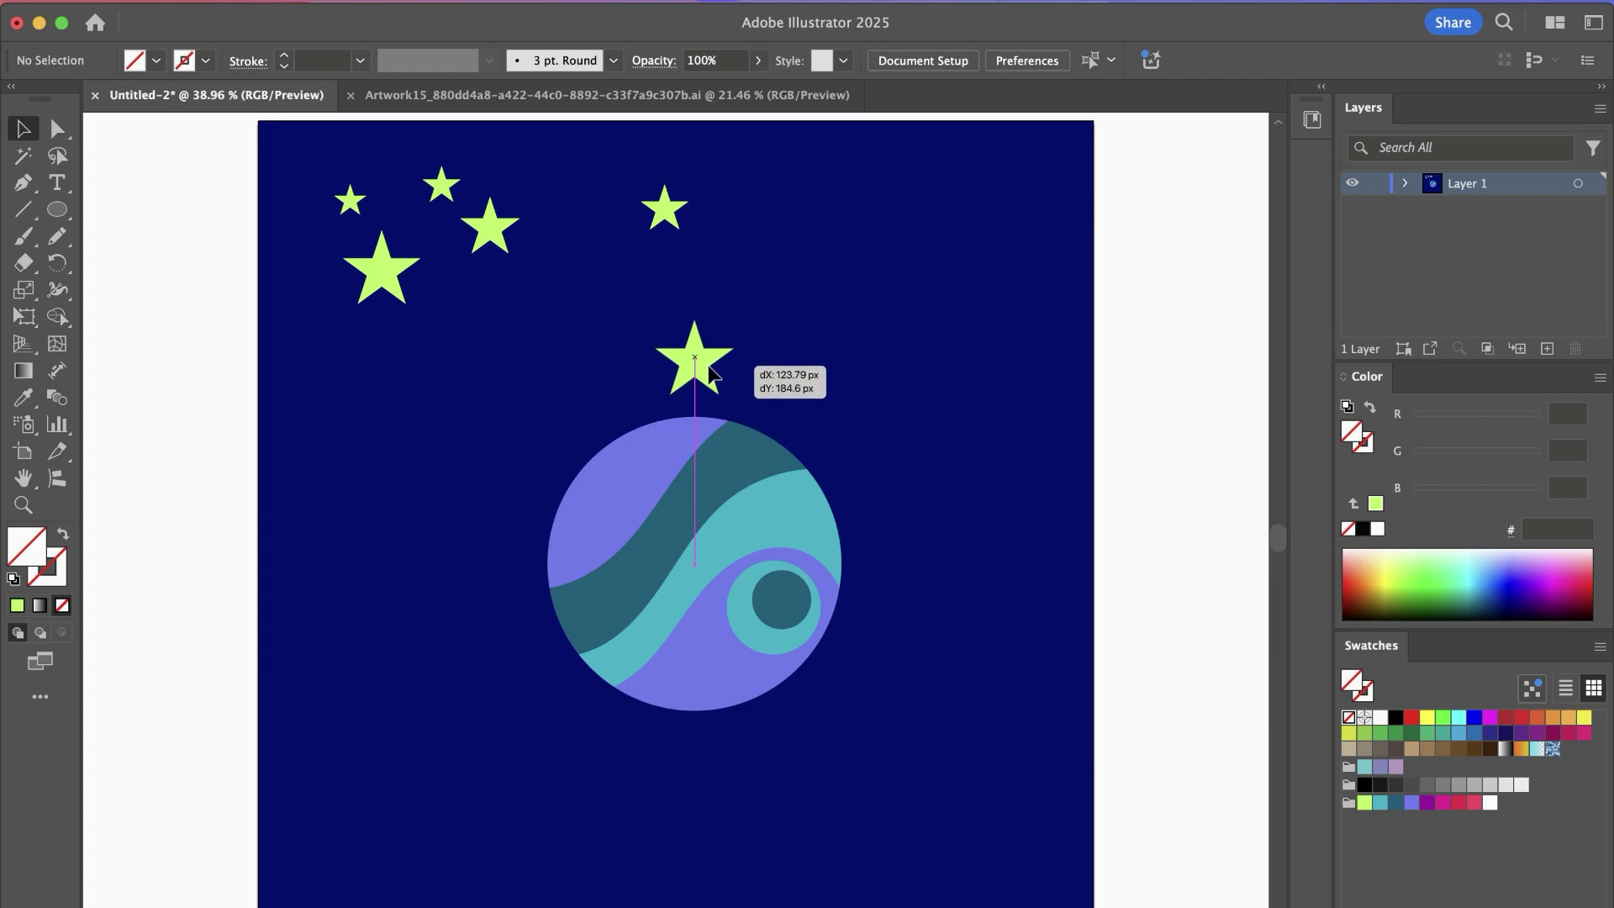
pyautogui.moveTo(710, 370); pyautogui.dragTo(710, 370)
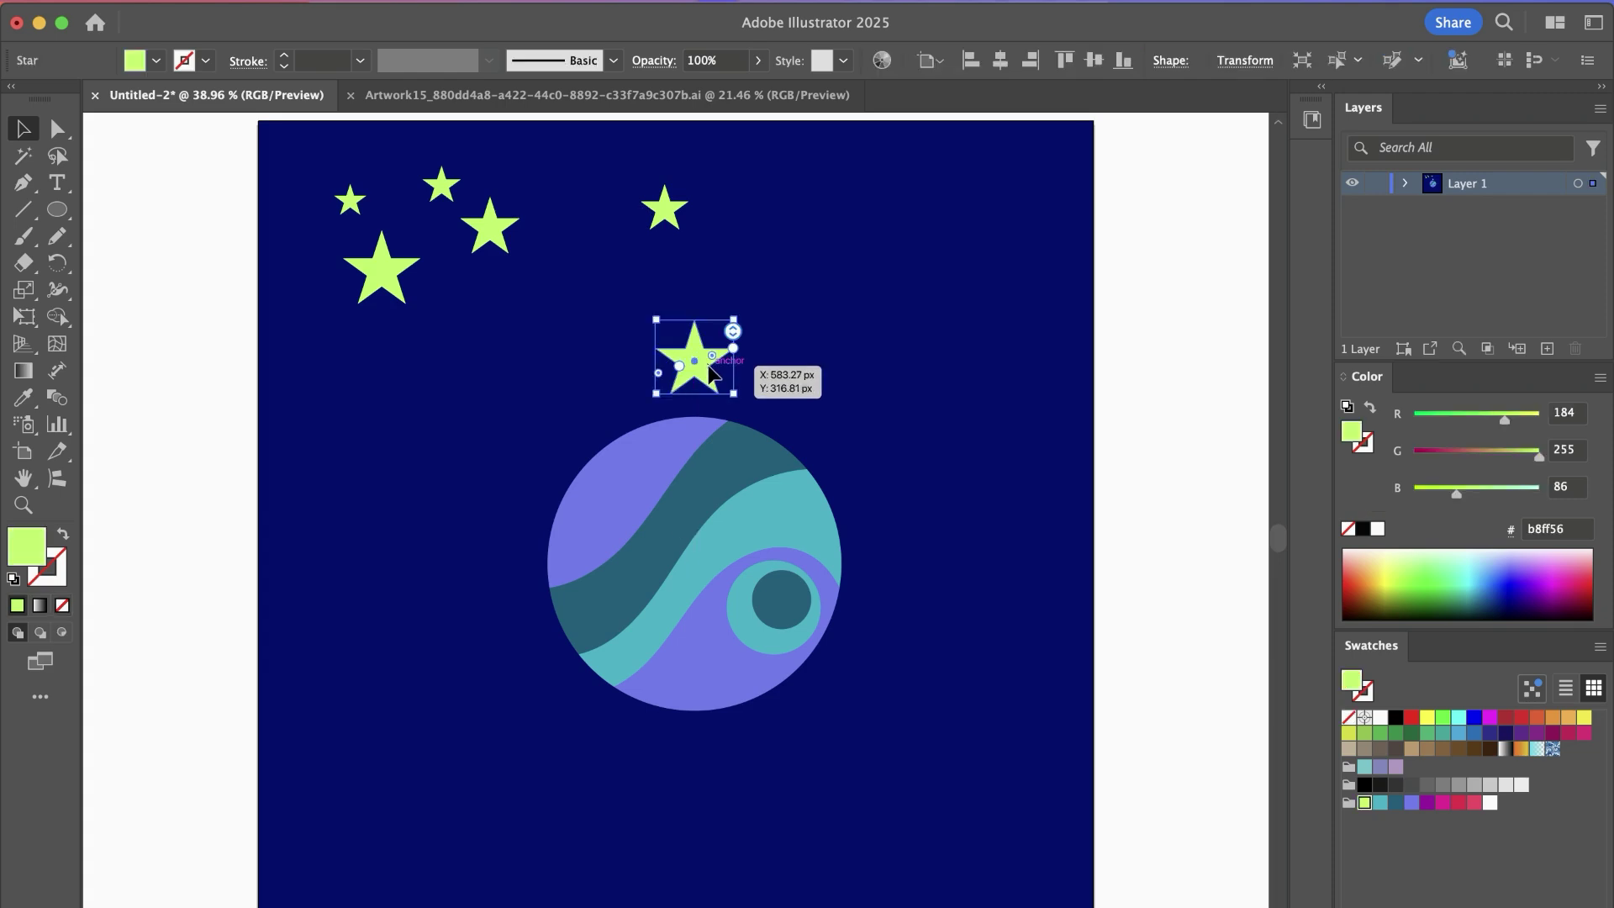
pyautogui.moveTo(711, 370); pyautogui.dragTo(877, 444)
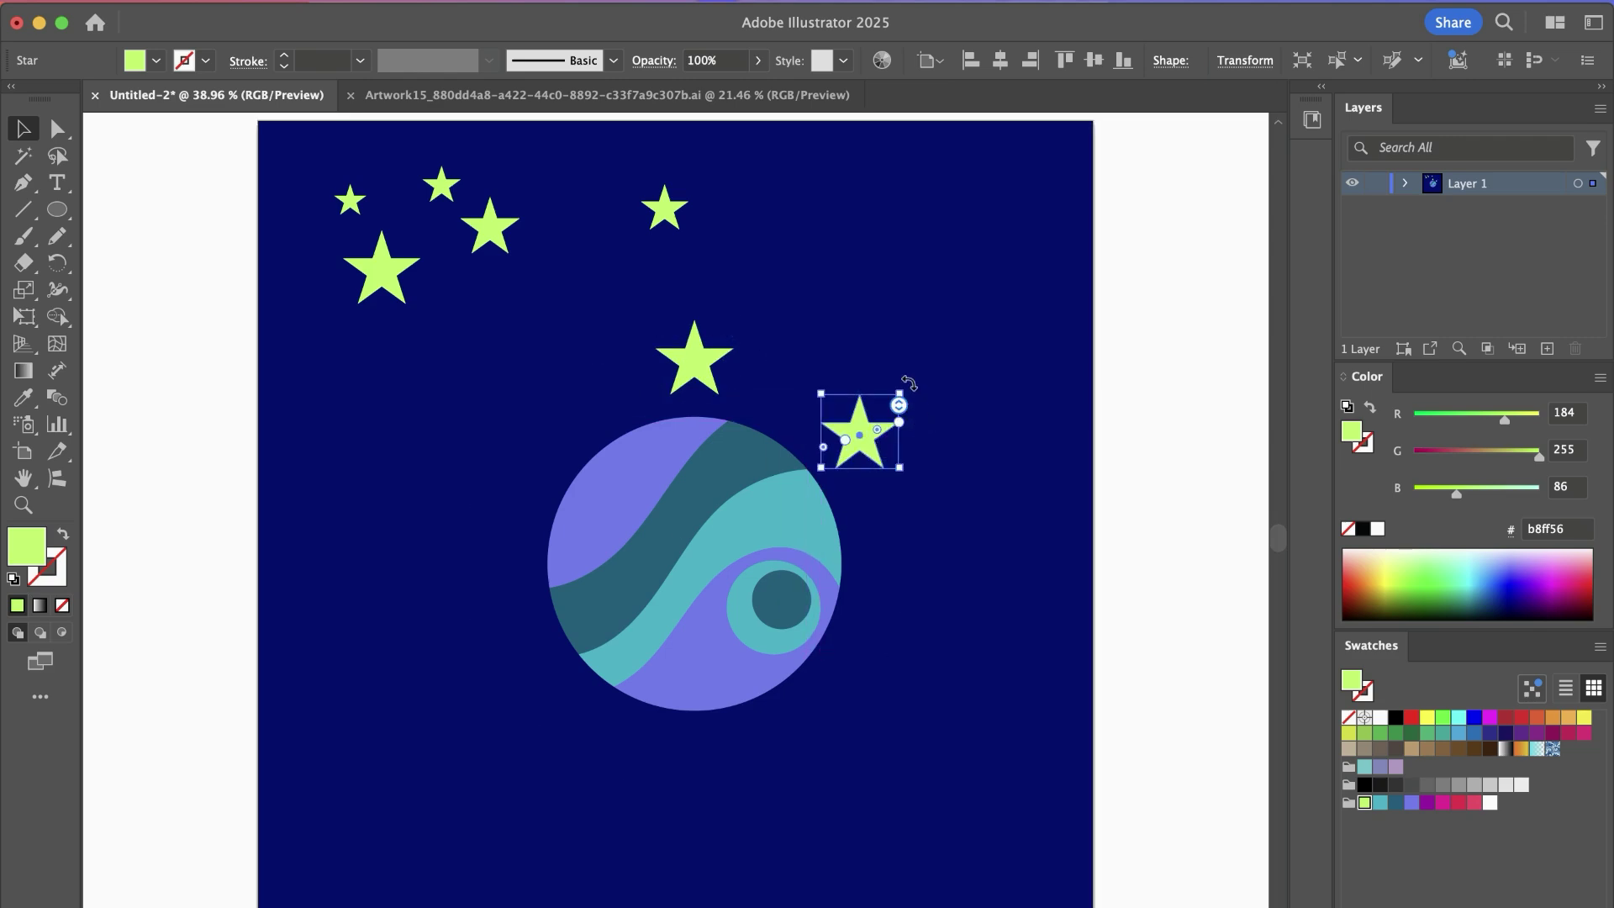
pyautogui.moveTo(909, 383); pyautogui.dragTo(914, 487)
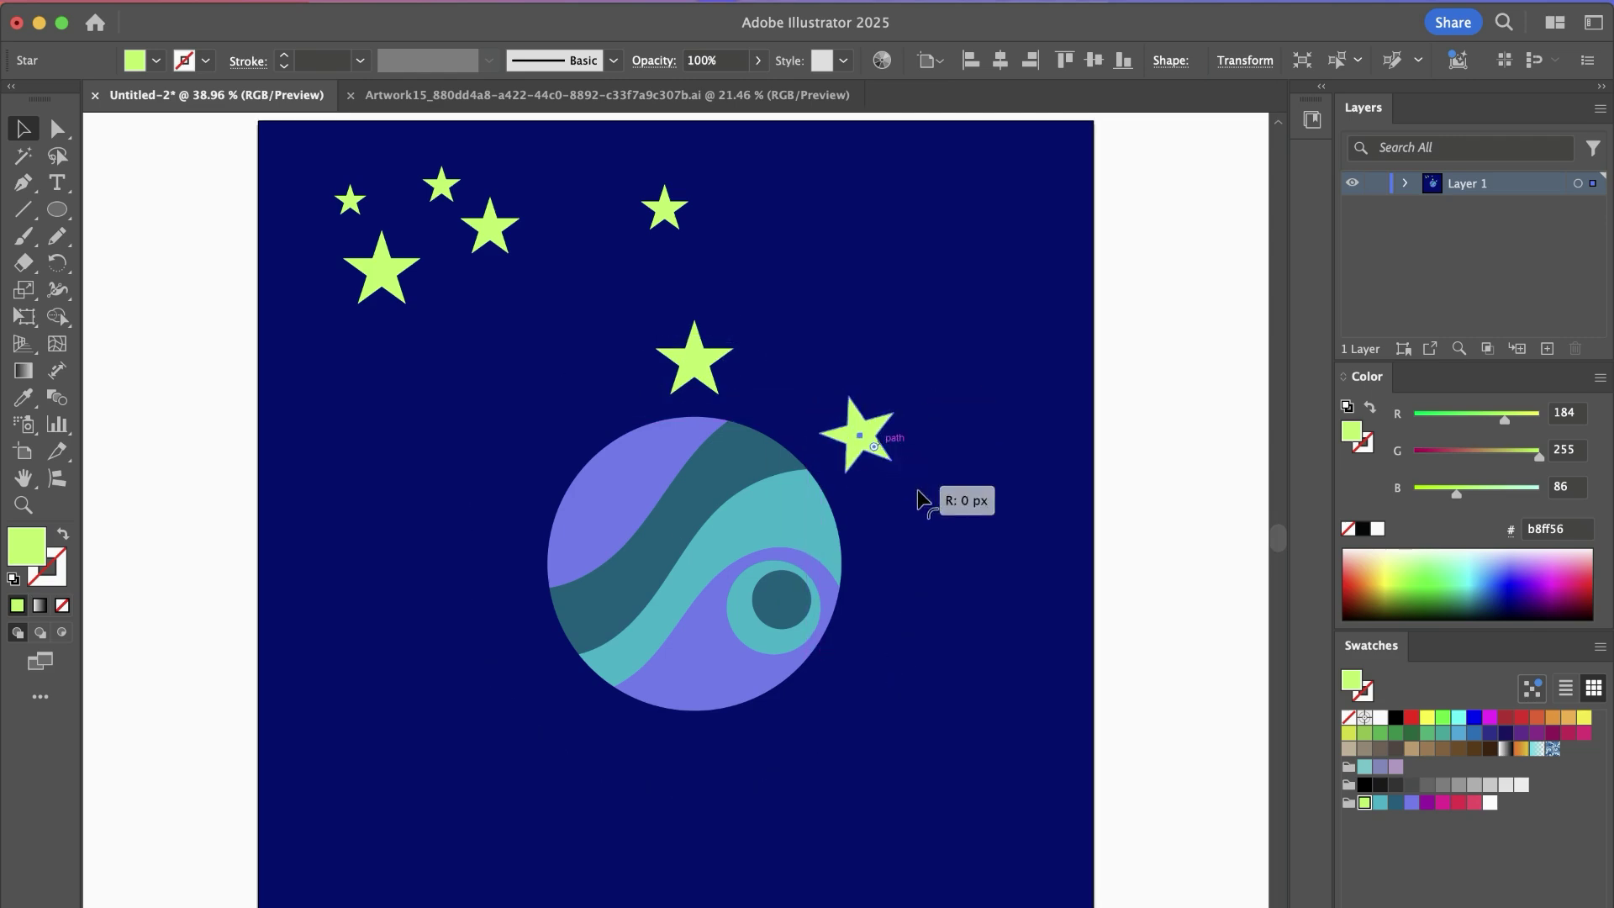
# - Try the rotated copy below and upper-left of the planet, then undo it back to upper right
pyautogui.moveTo(870, 455); pyautogui.dragTo(822, 755)
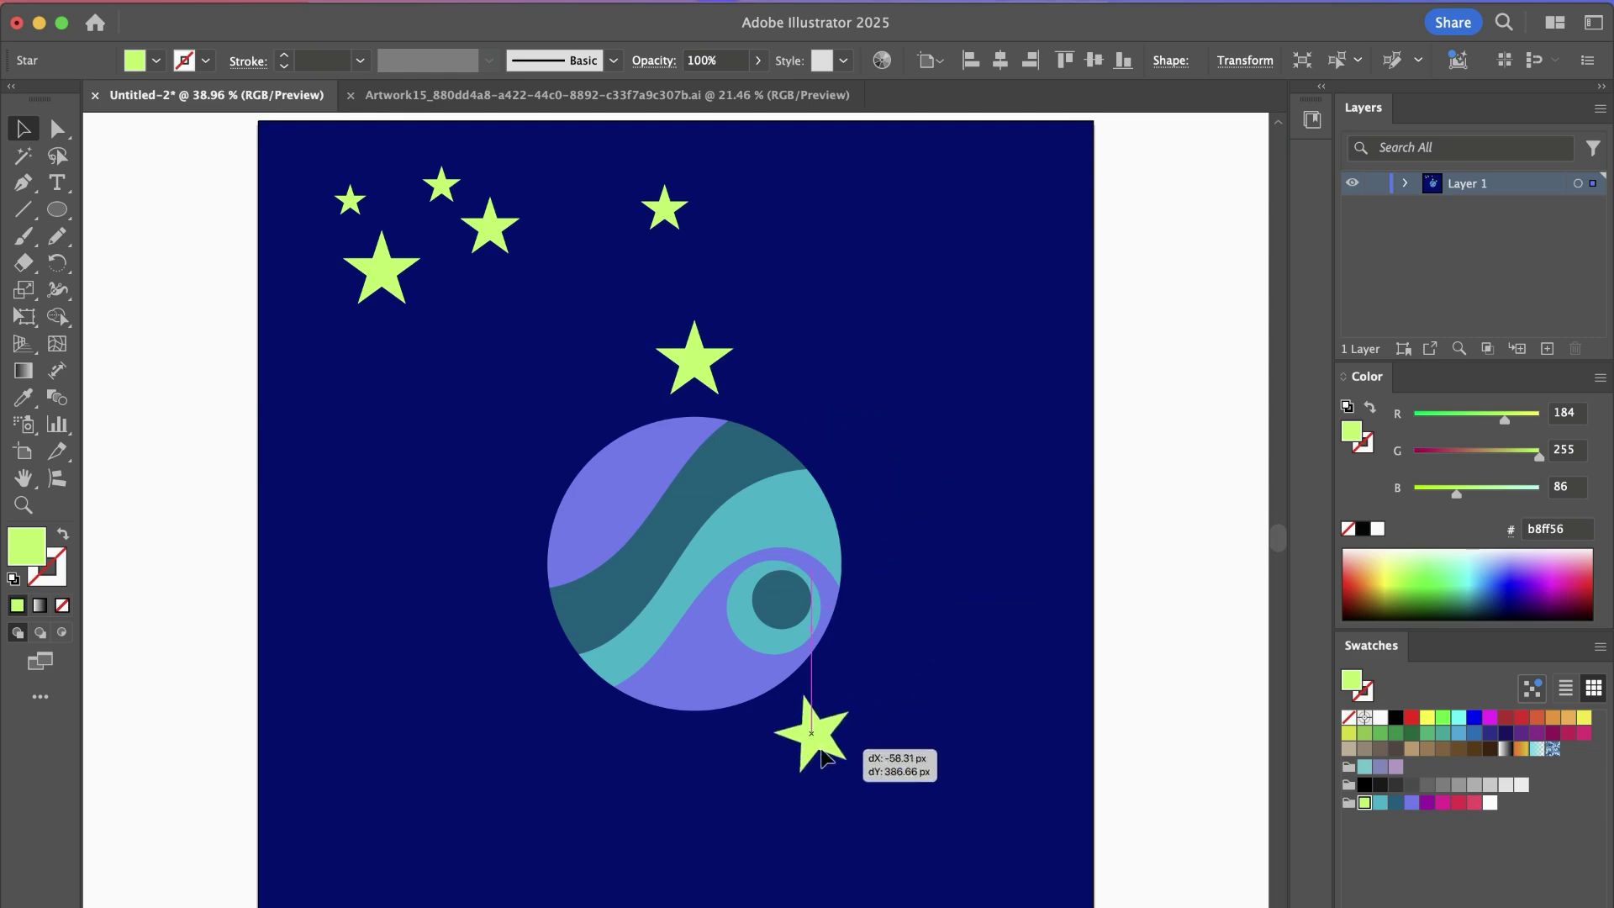
pyautogui.moveTo(822, 755); pyautogui.dragTo(504, 547)
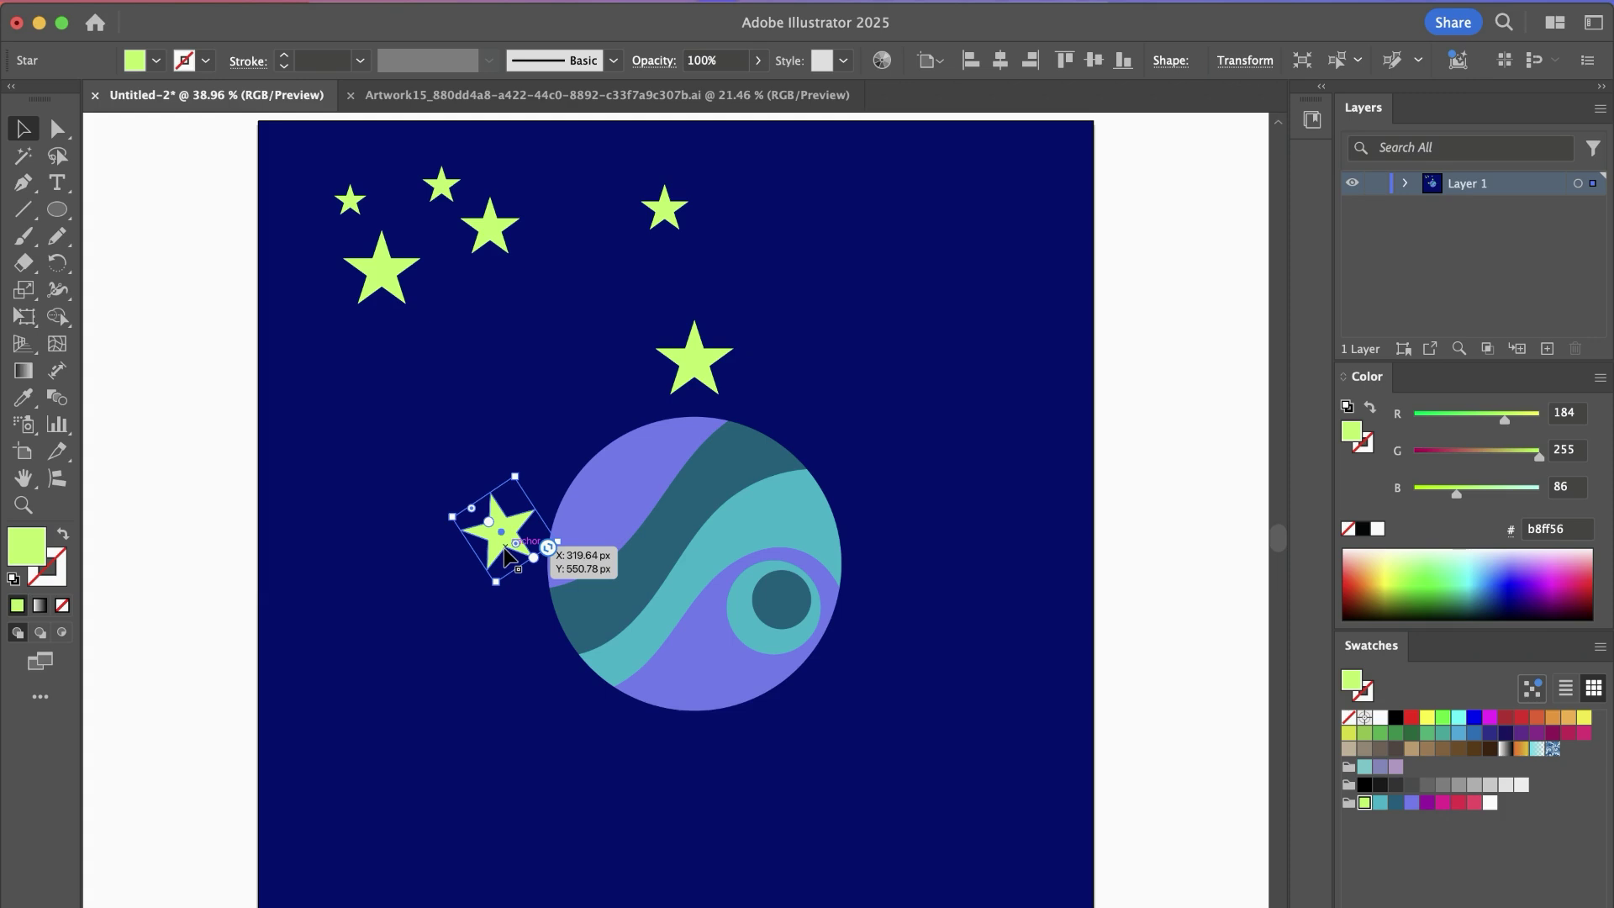
pyautogui.press('super+z')
pyautogui.press('super+shift+z')
pyautogui.press('super+z')
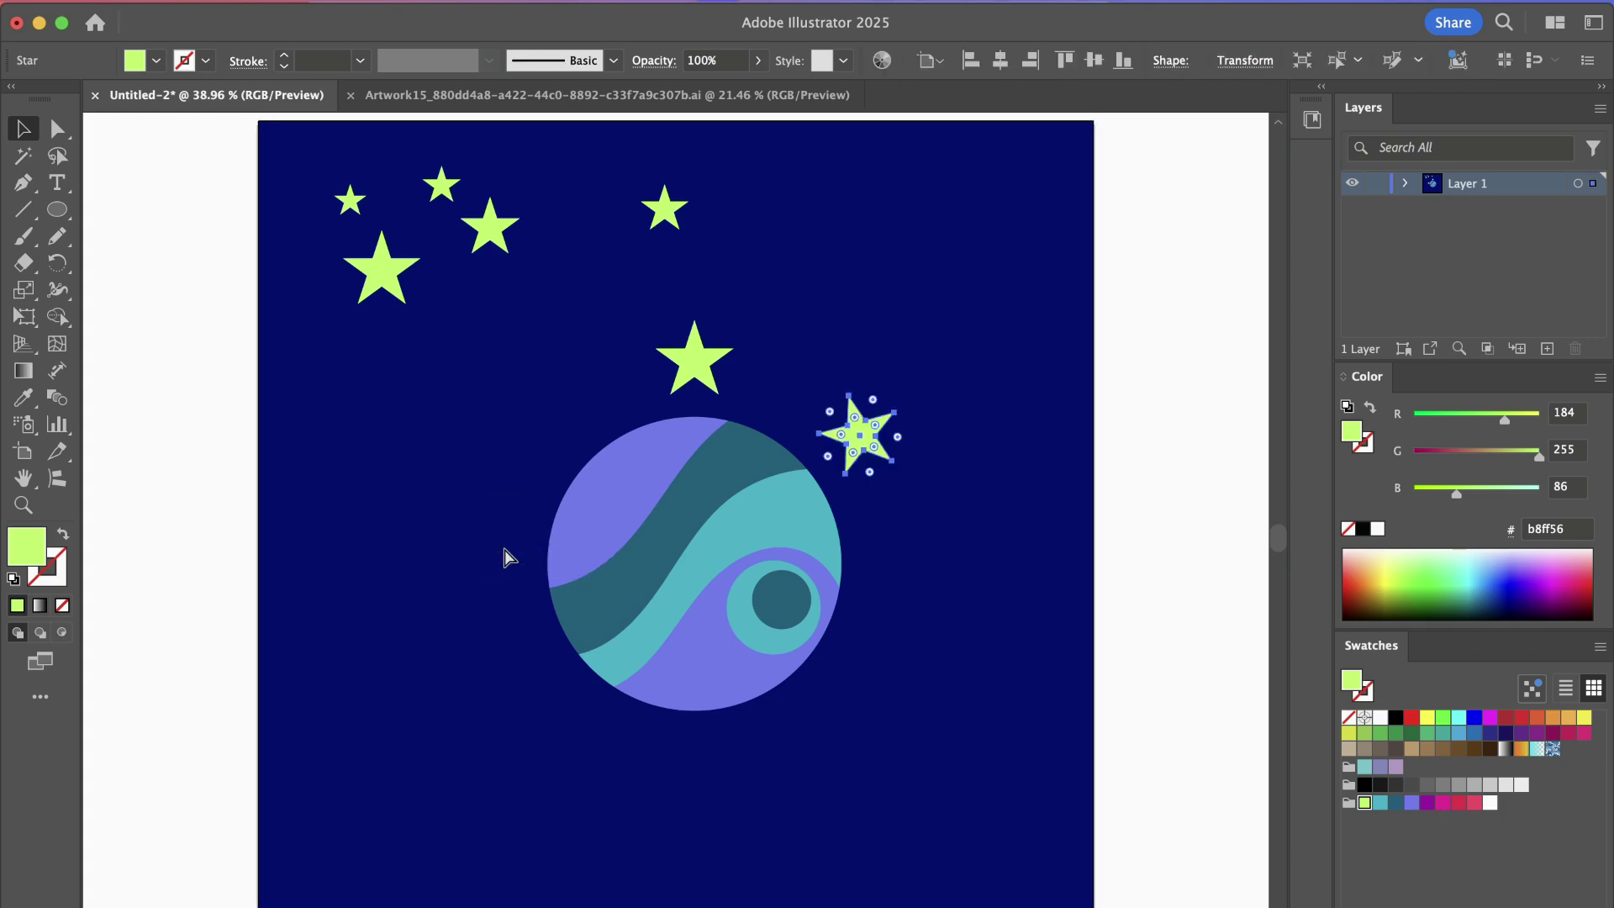
# - Undo to the original six stars, check Outline view, and select the stars with the circle path
pyautogui.press('super+z')
pyautogui.press('super+z')
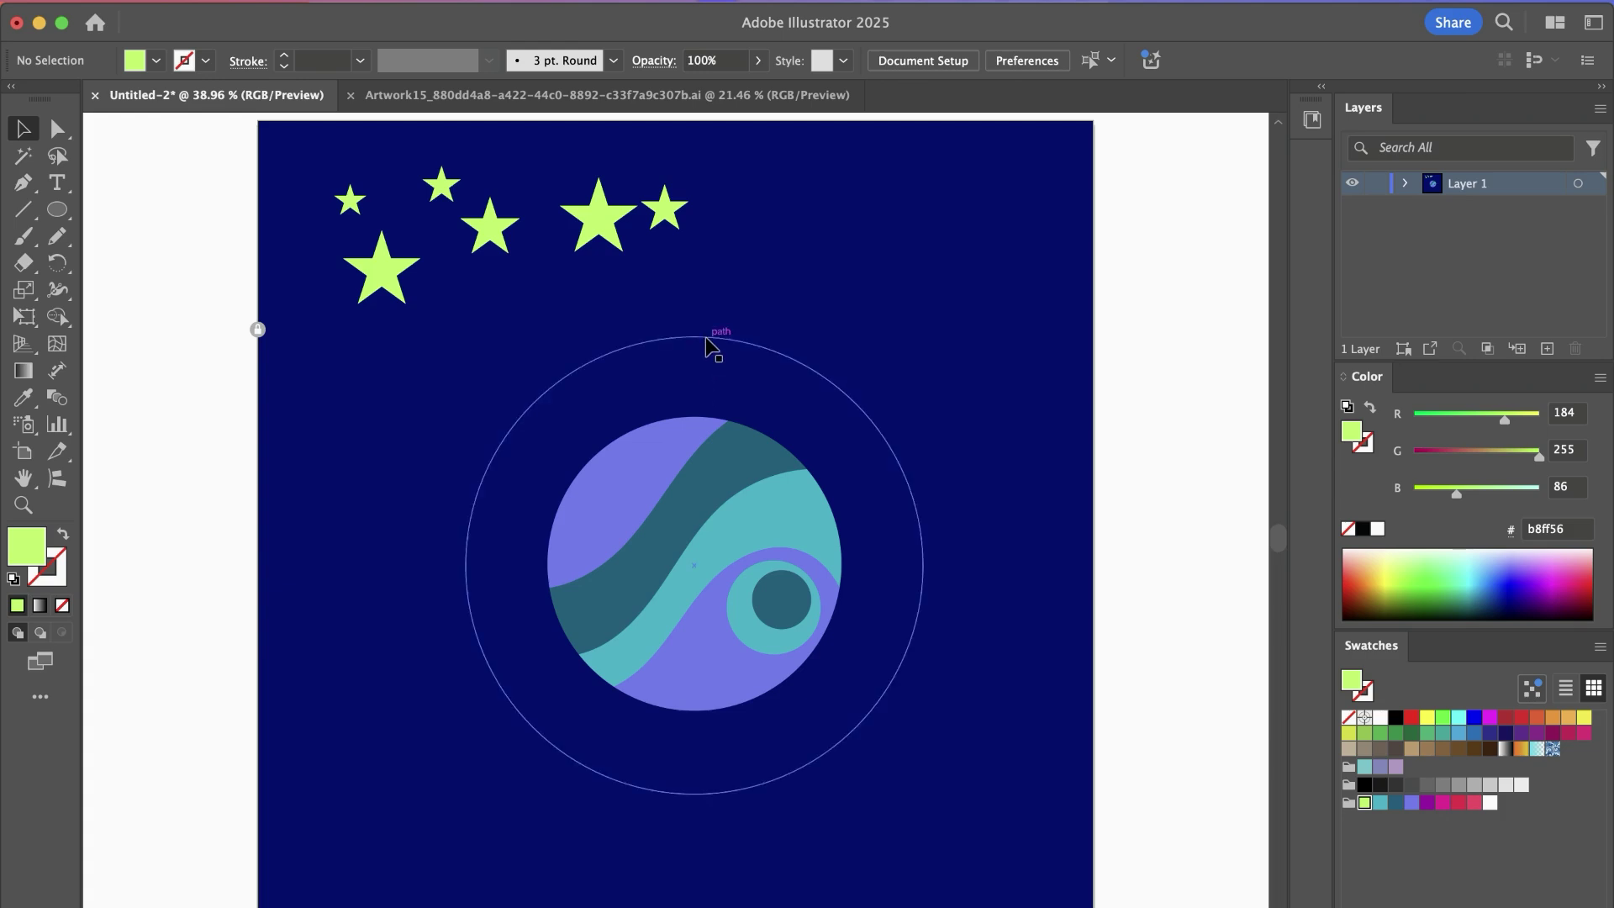
pyautogui.click(704, 336)
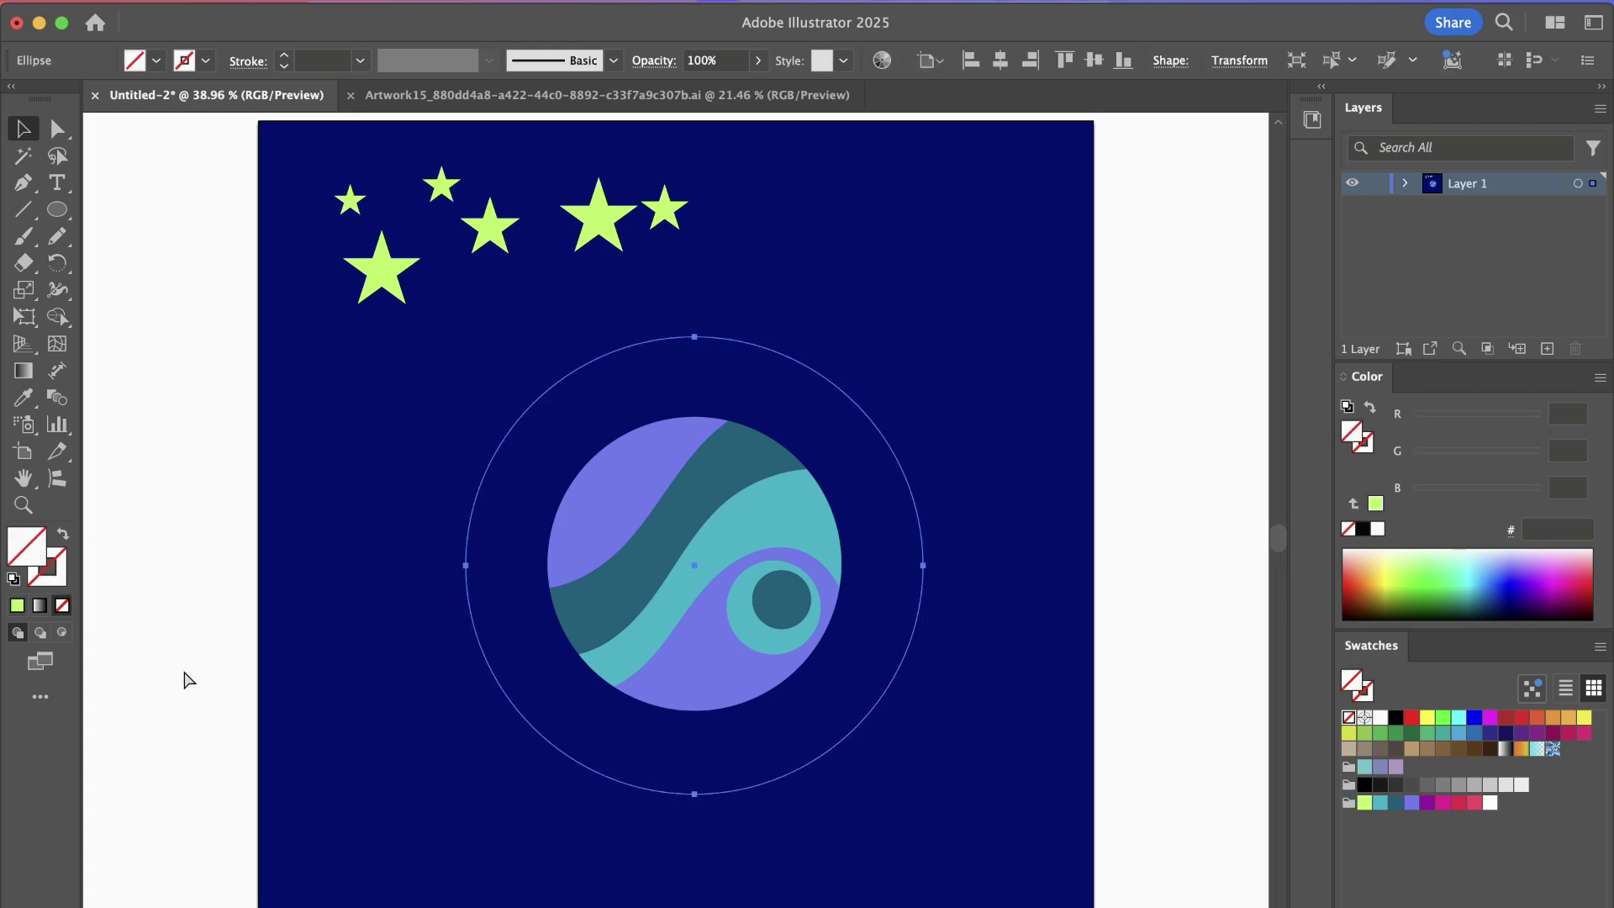
pyautogui.hotkey('ctrl', 'y')
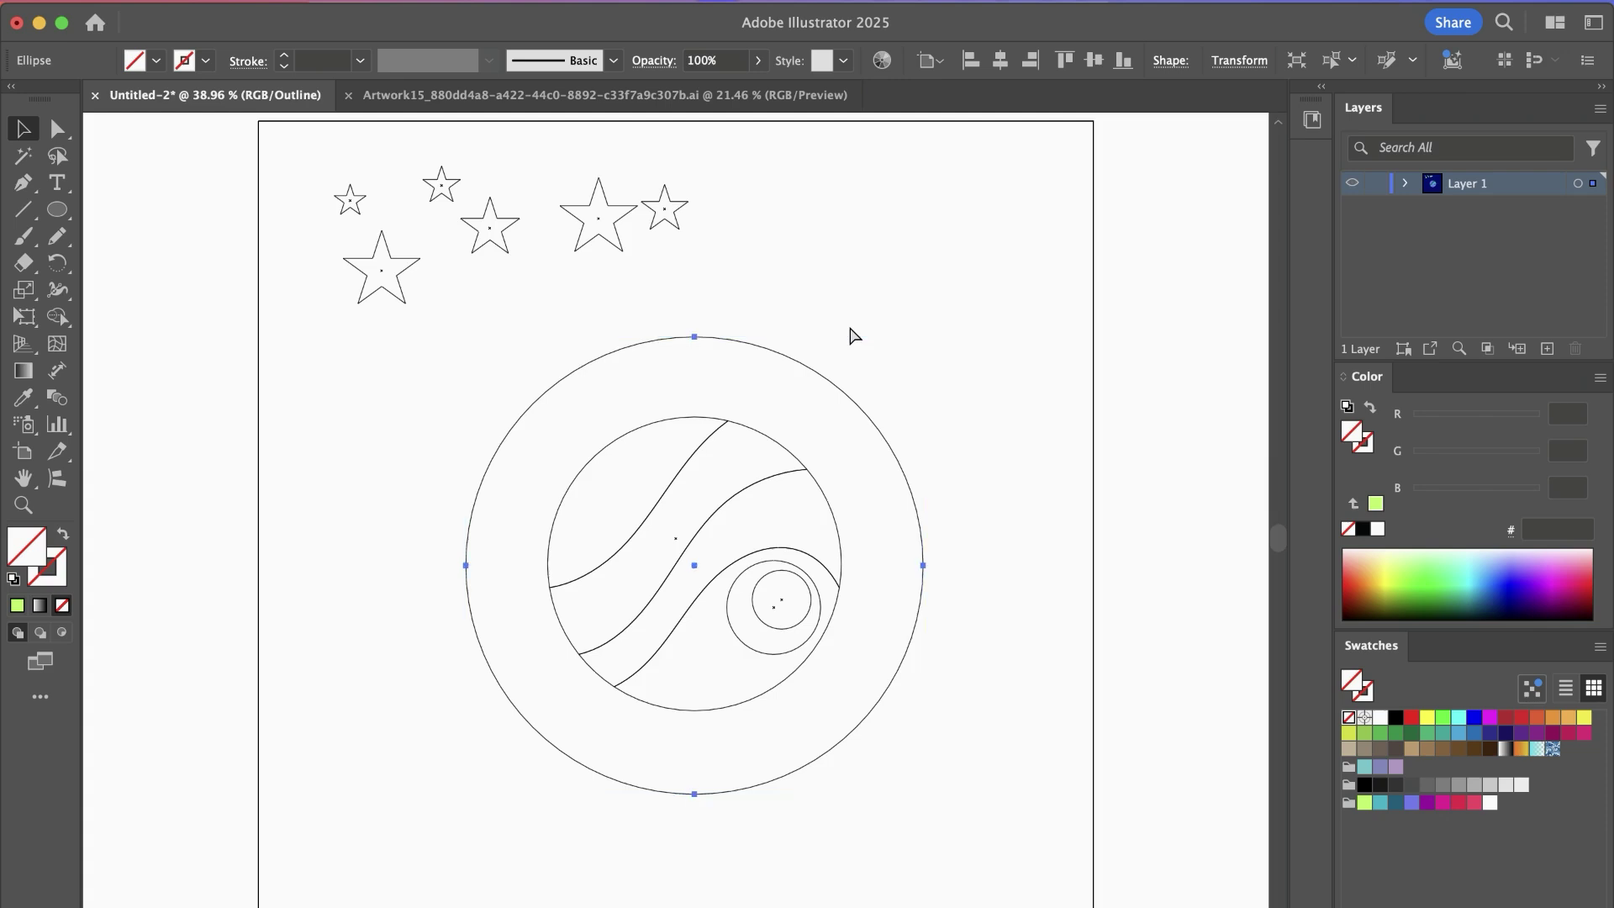
pyautogui.hotkey('ctrl', 'y')
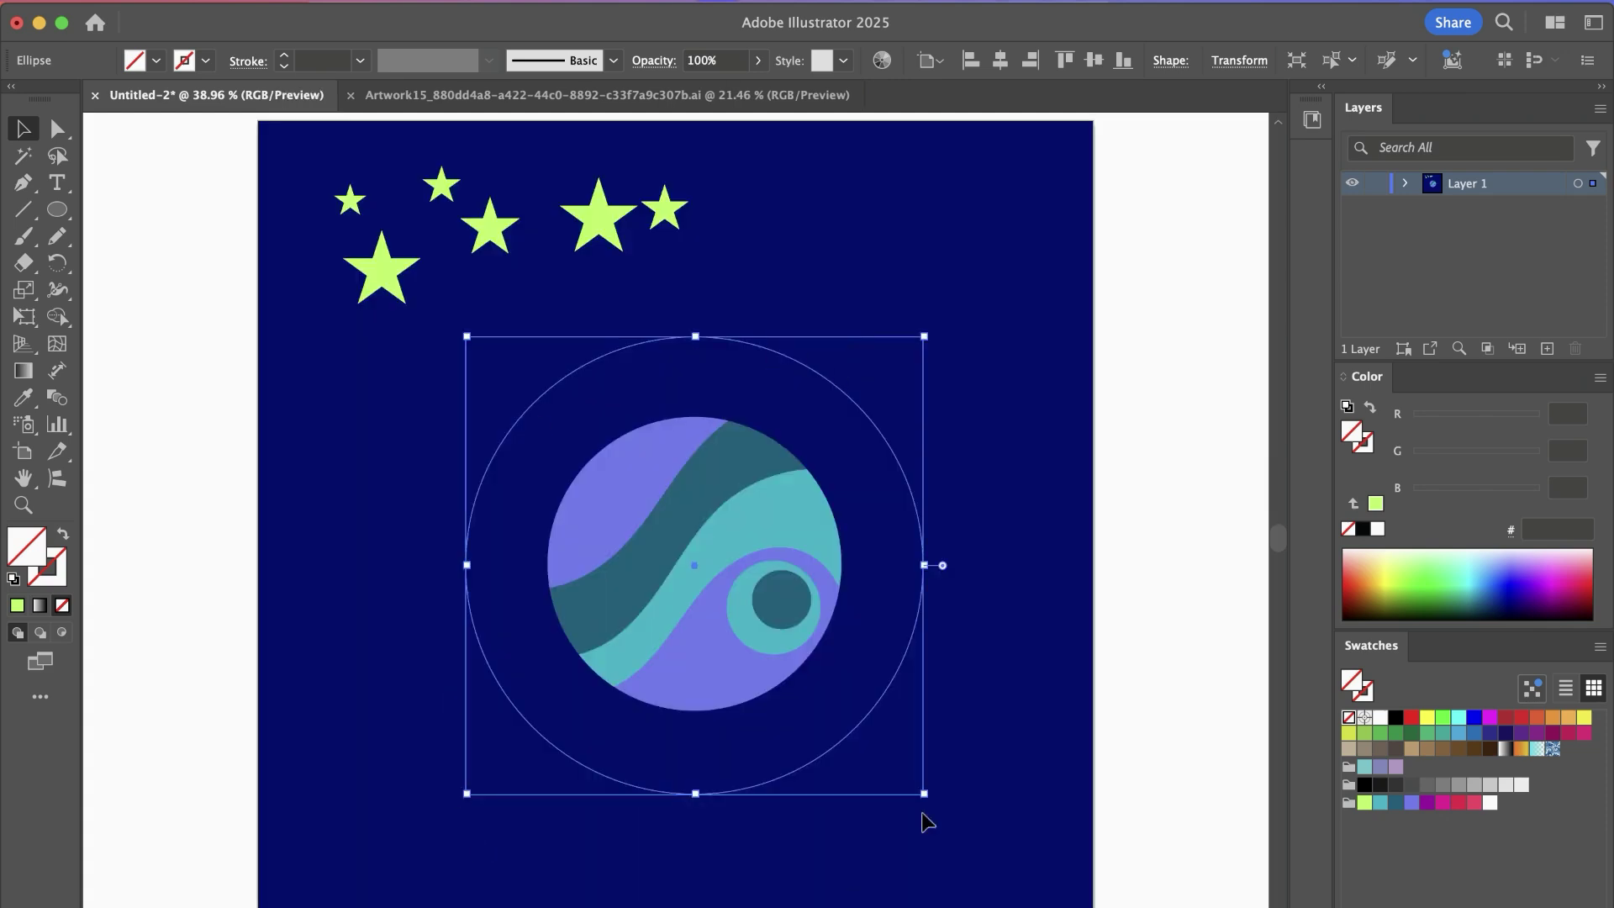
pyautogui.moveTo(324, 158); pyautogui.dragTo(786, 317)
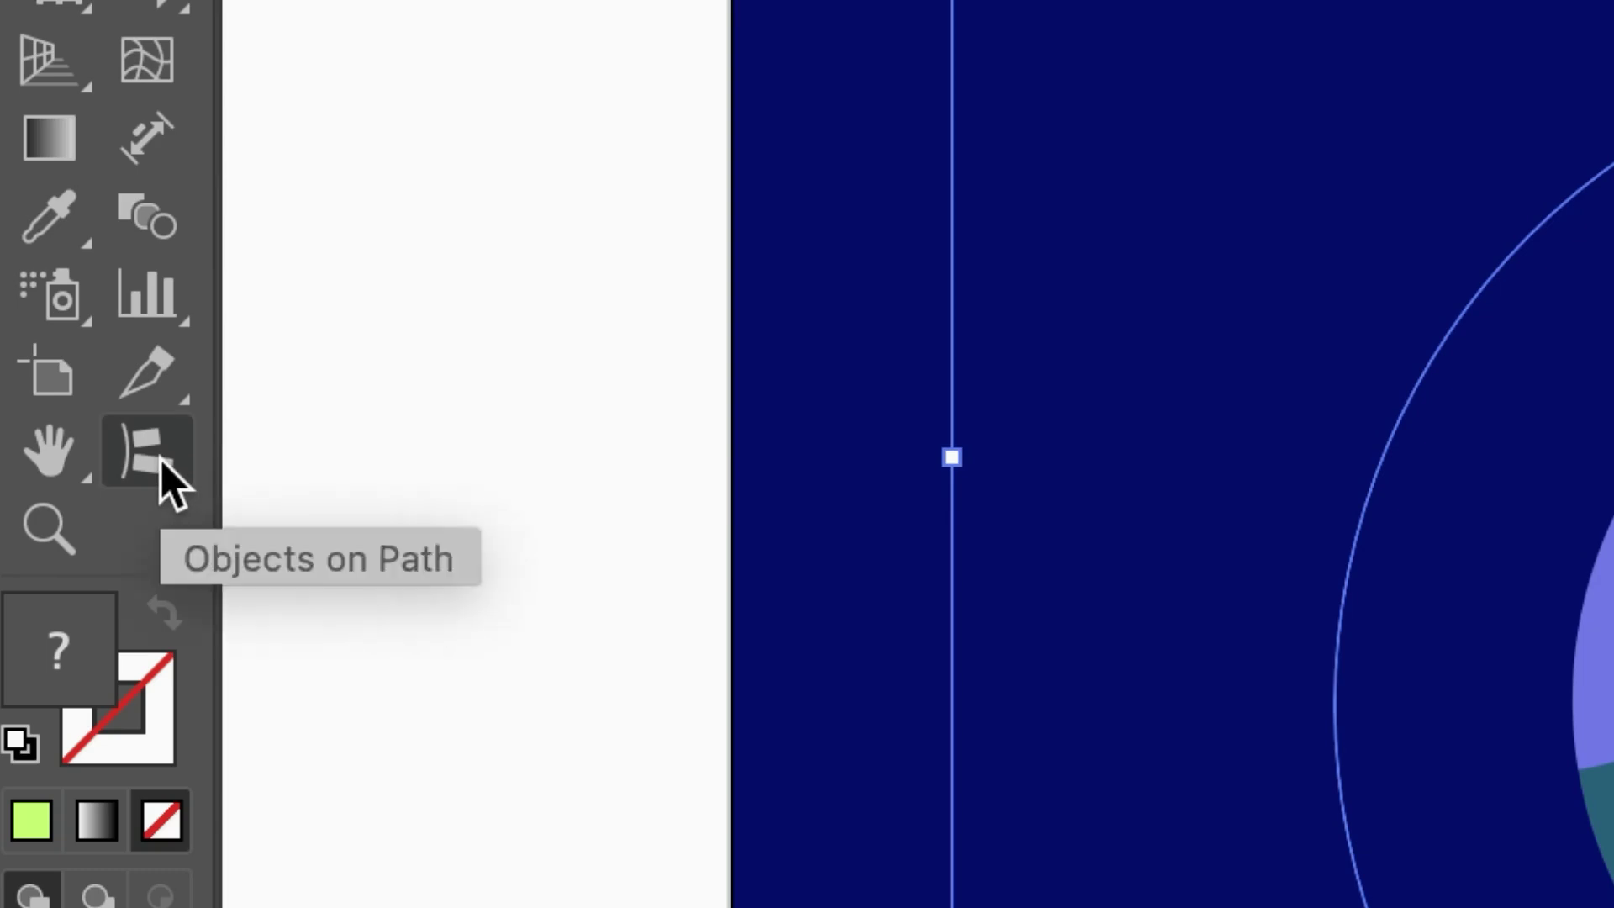
# - Place the six stars on the circle with Objects on Path, rotated about 72°, shifted along it, with adjusted spacing
pyautogui.click(59, 479)
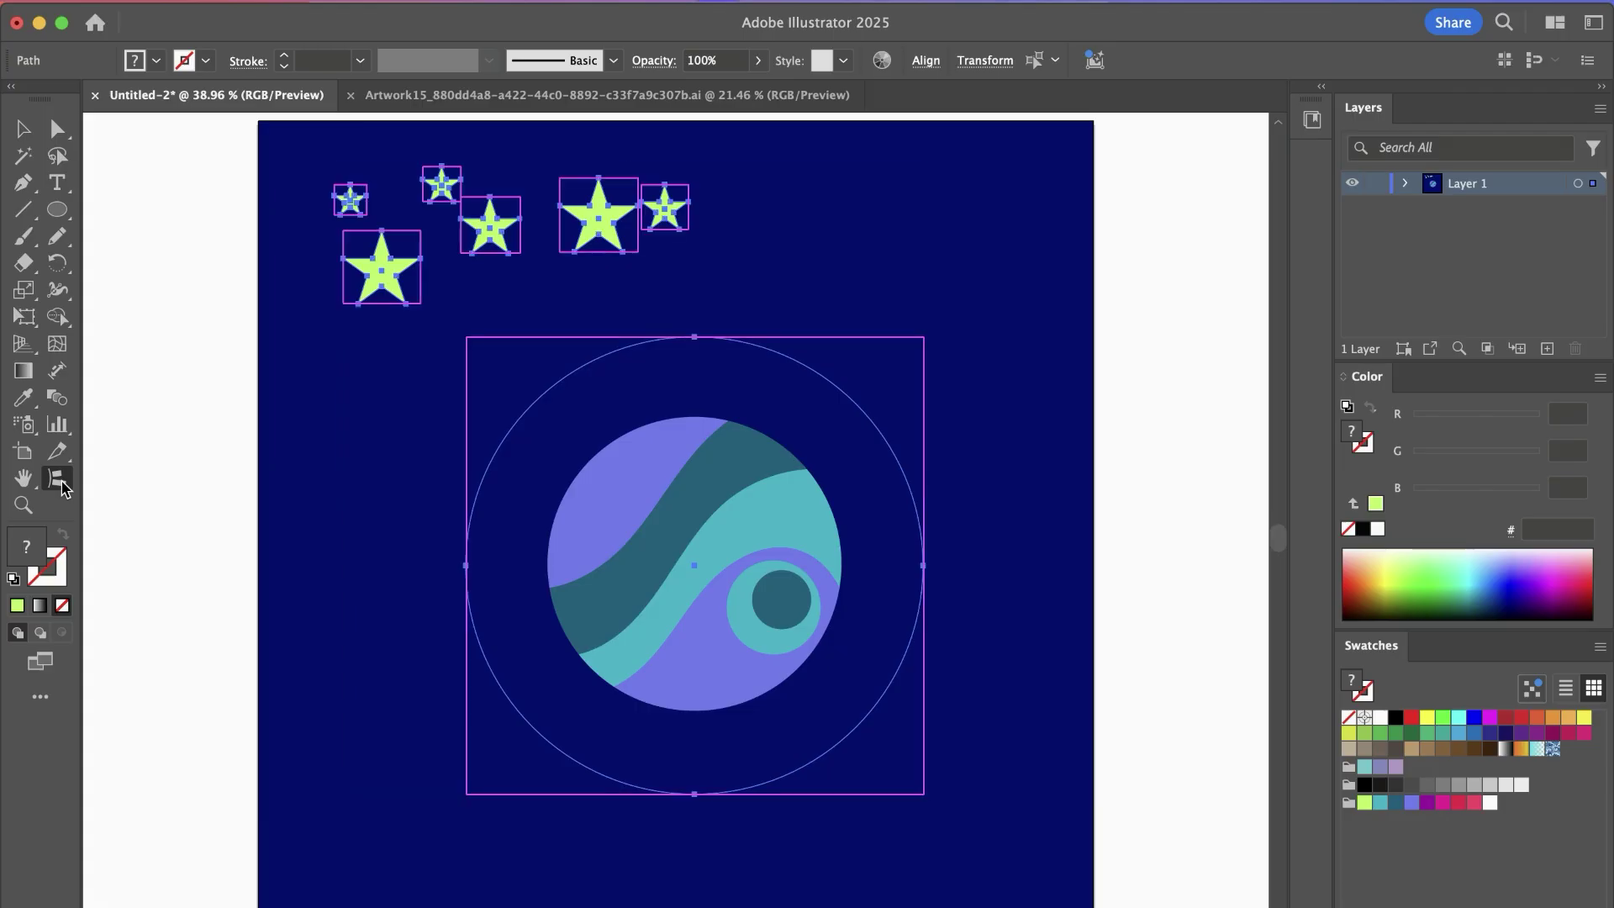
pyautogui.click(579, 386)
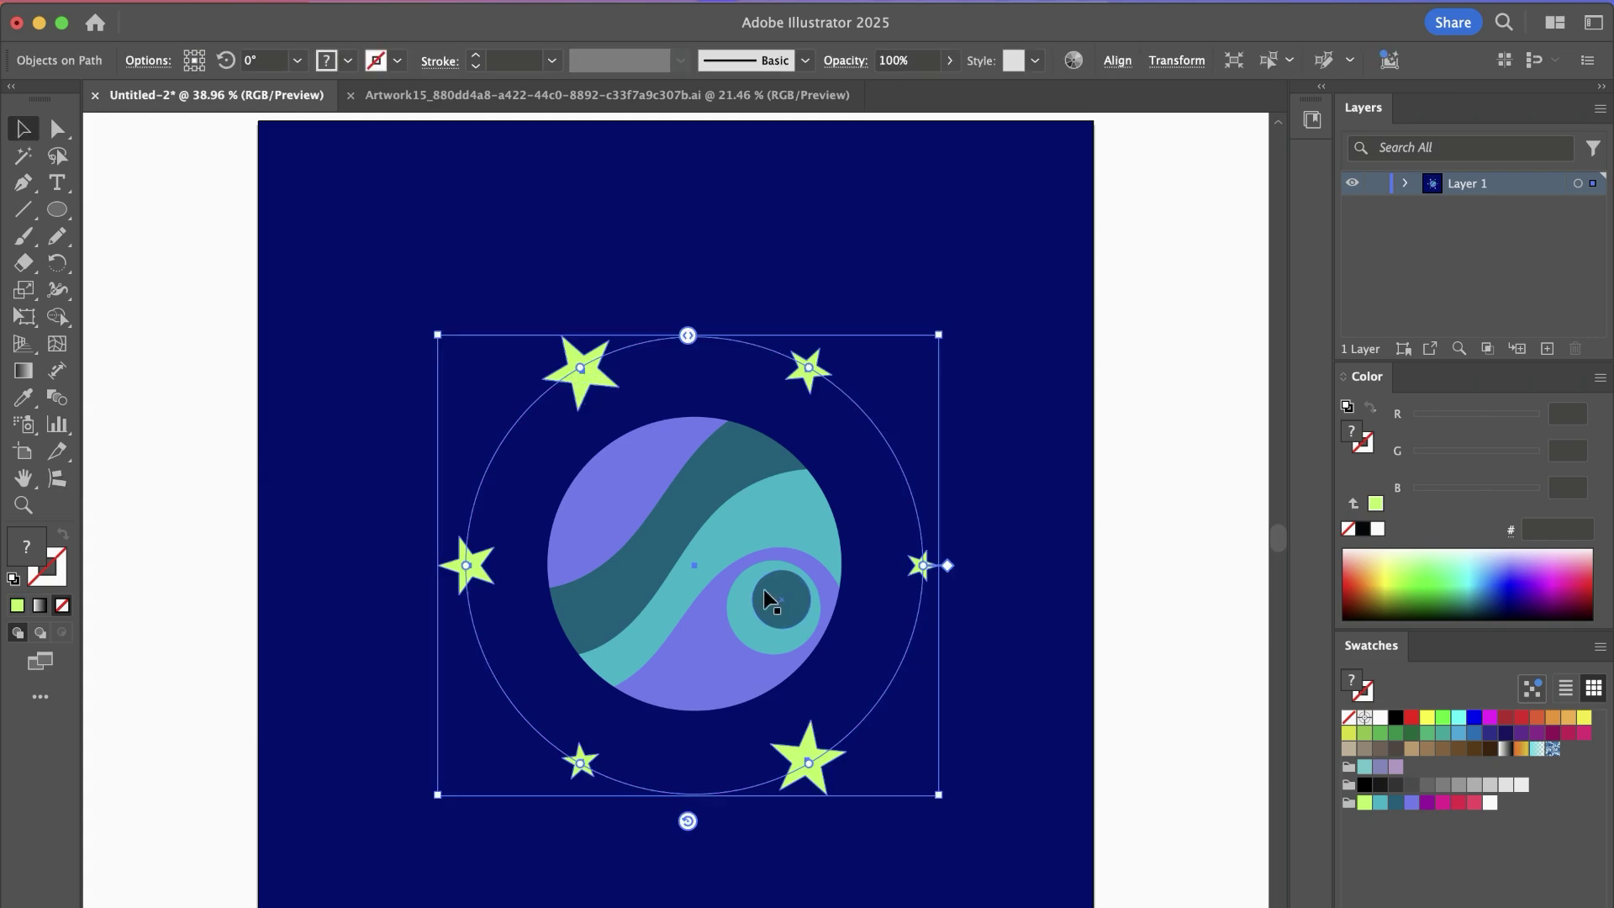
pyautogui.click(688, 822)
pyautogui.moveTo(687, 820); pyautogui.dragTo(675, 800)
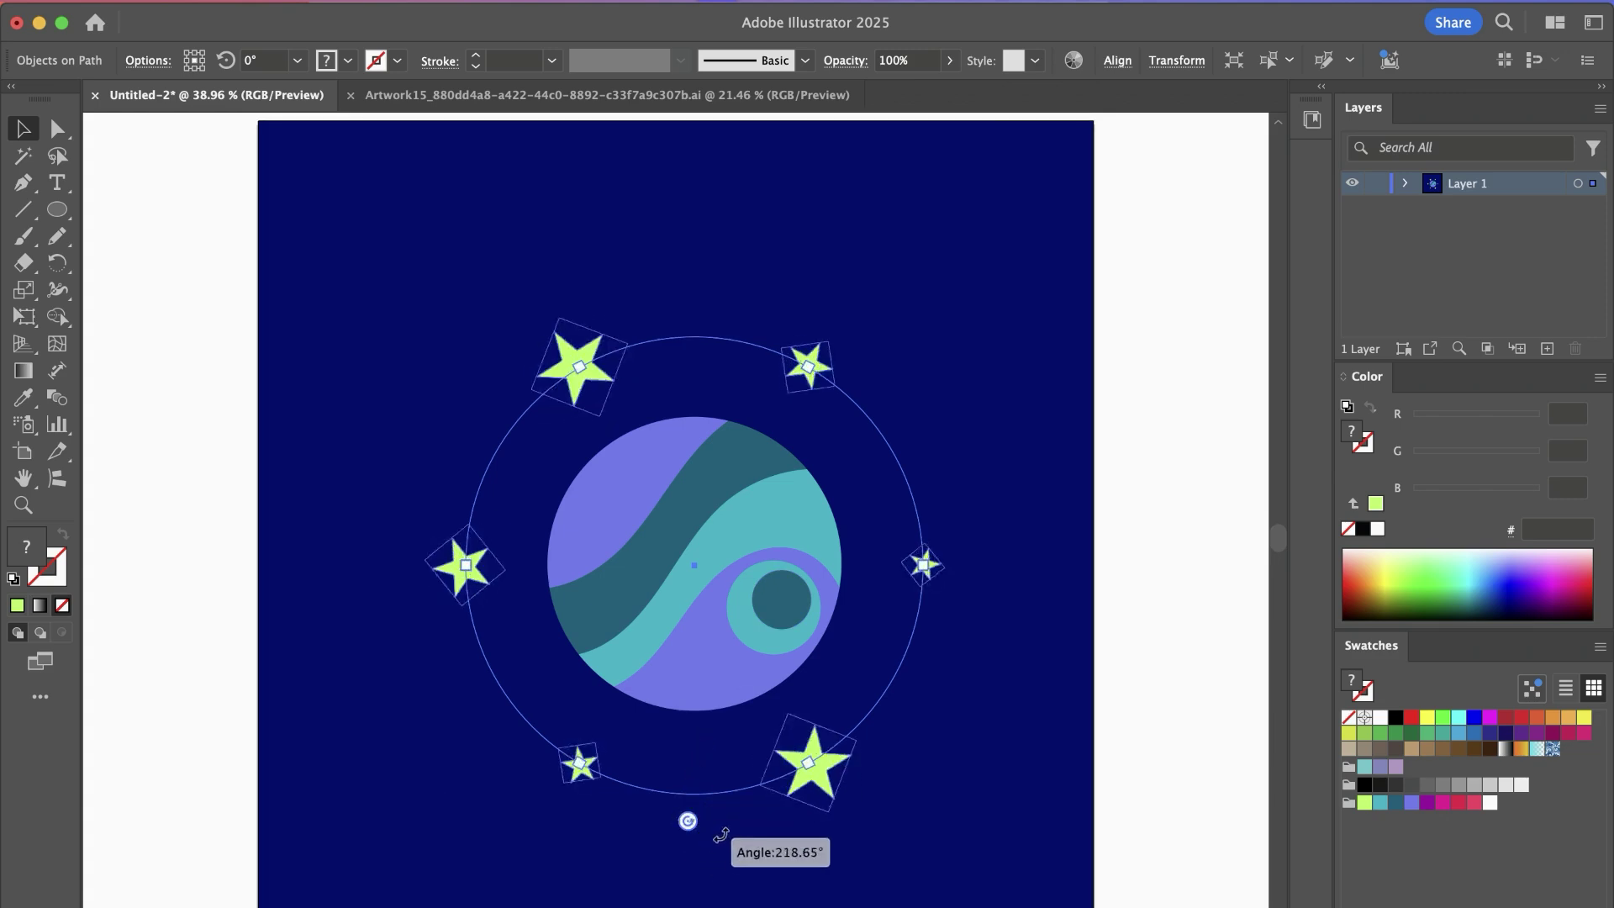
pyautogui.moveTo(675, 799); pyautogui.dragTo(684, 821)
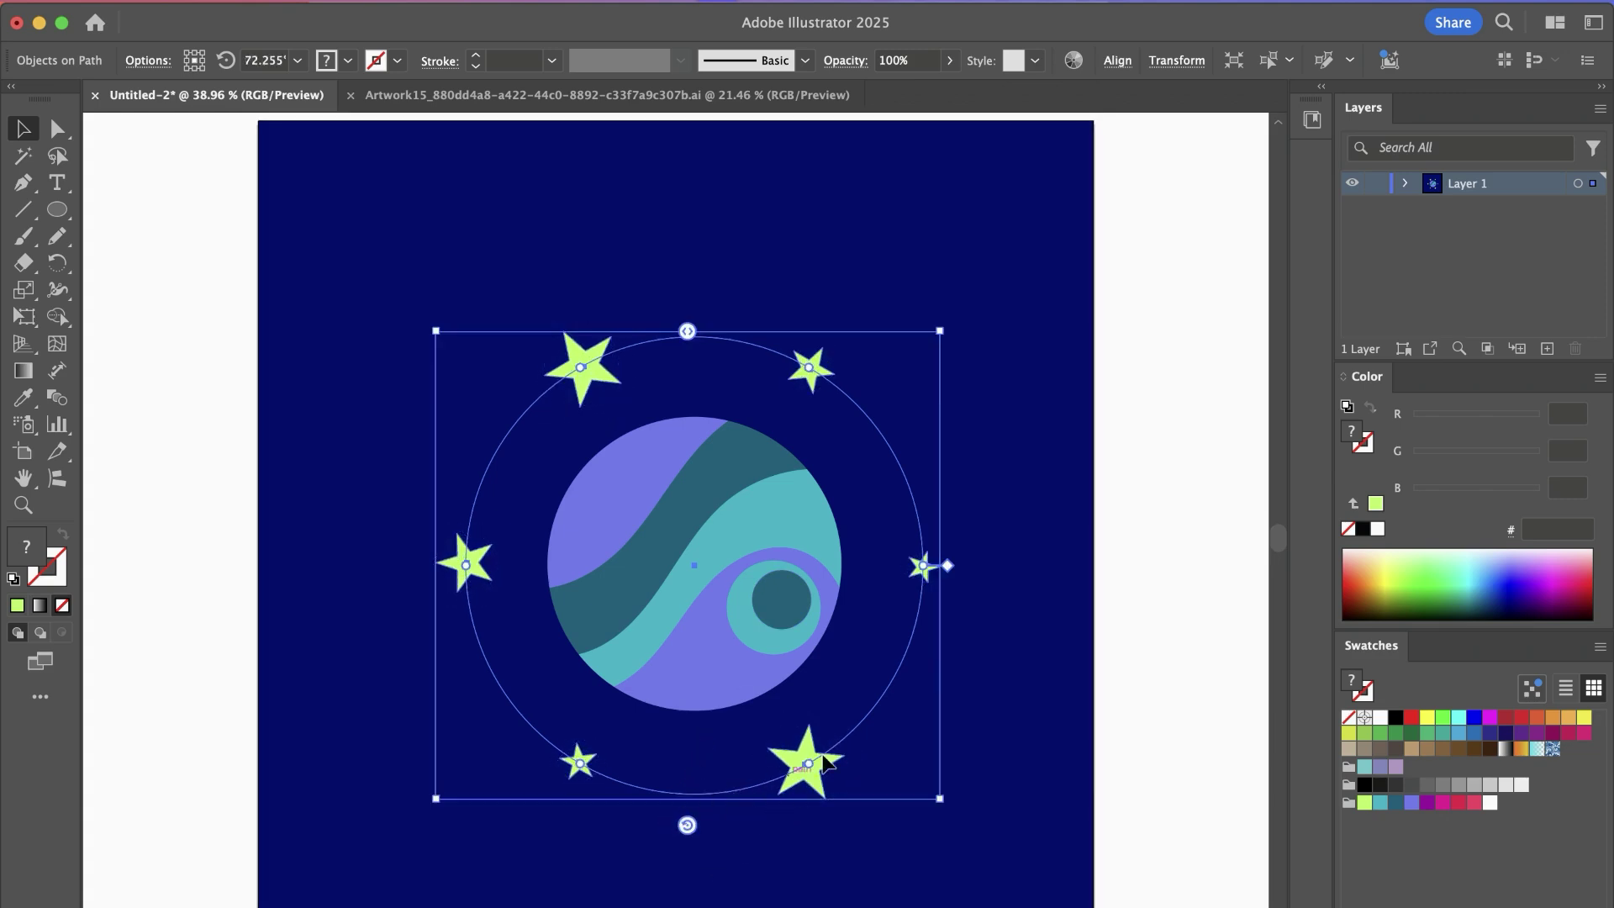
pyautogui.moveTo(949, 573)
pyautogui.mouseDown()
pyautogui.moveTo(934, 457)
pyautogui.moveTo(865, 360)
pyautogui.moveTo(822, 354)
pyautogui.moveTo(947, 462)
pyautogui.moveTo(949, 577)
pyautogui.moveTo(930, 651)
pyautogui.mouseUp()
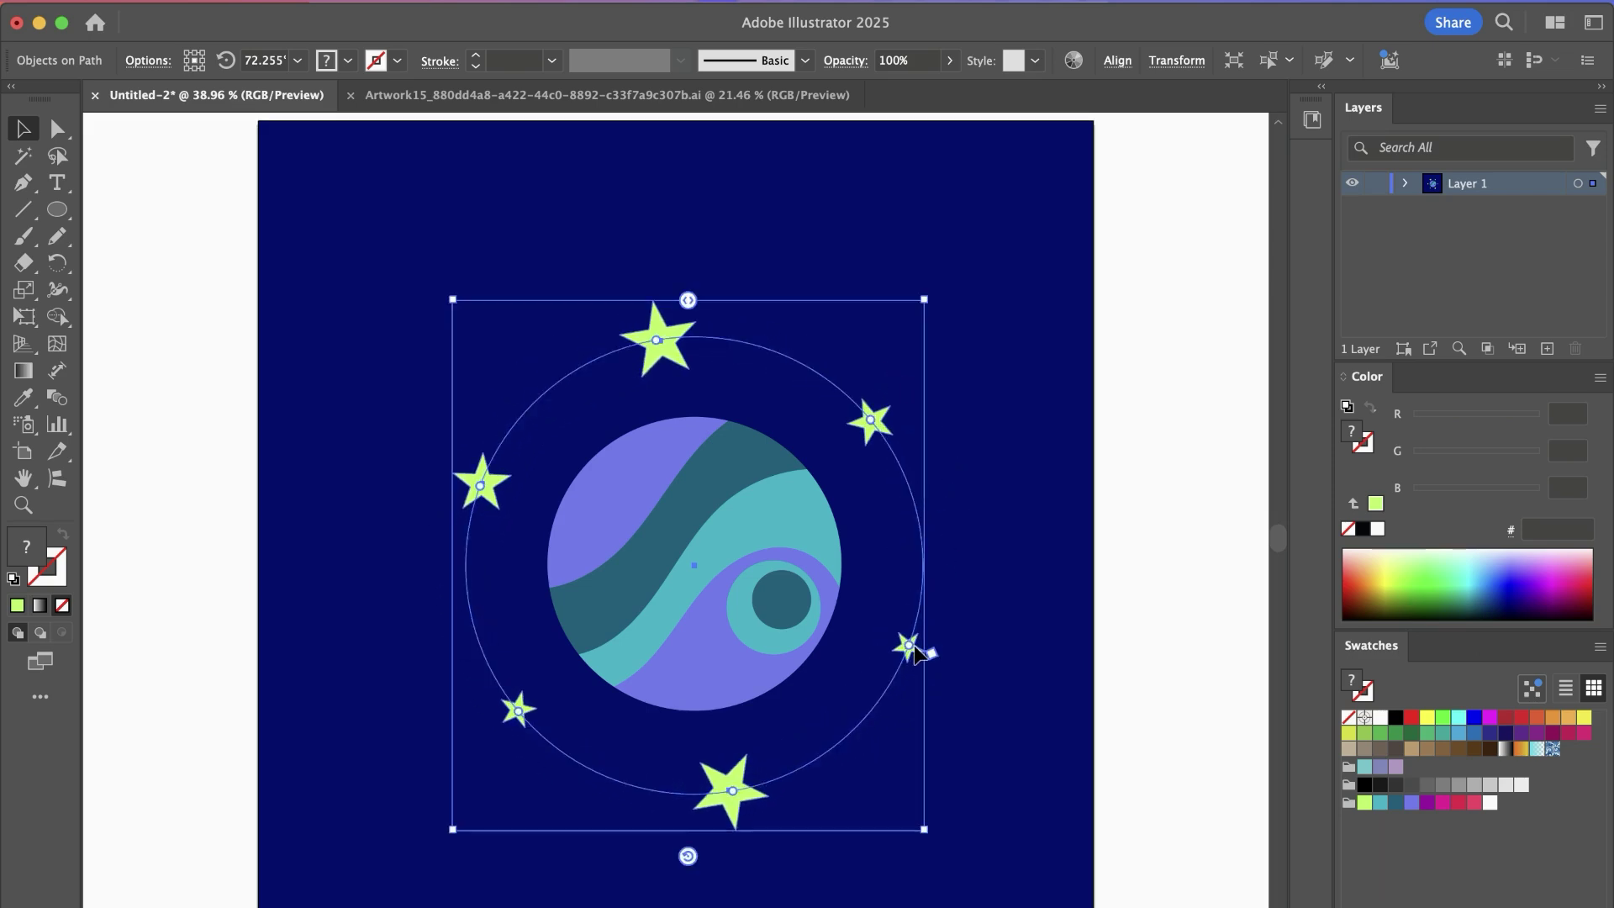
pyautogui.moveTo(687, 300)
pyautogui.mouseDown()
pyautogui.moveTo(561, 334)
pyautogui.moveTo(728, 300)
pyautogui.moveTo(555, 303)
pyautogui.moveTo(688, 301)
pyautogui.mouseUp()
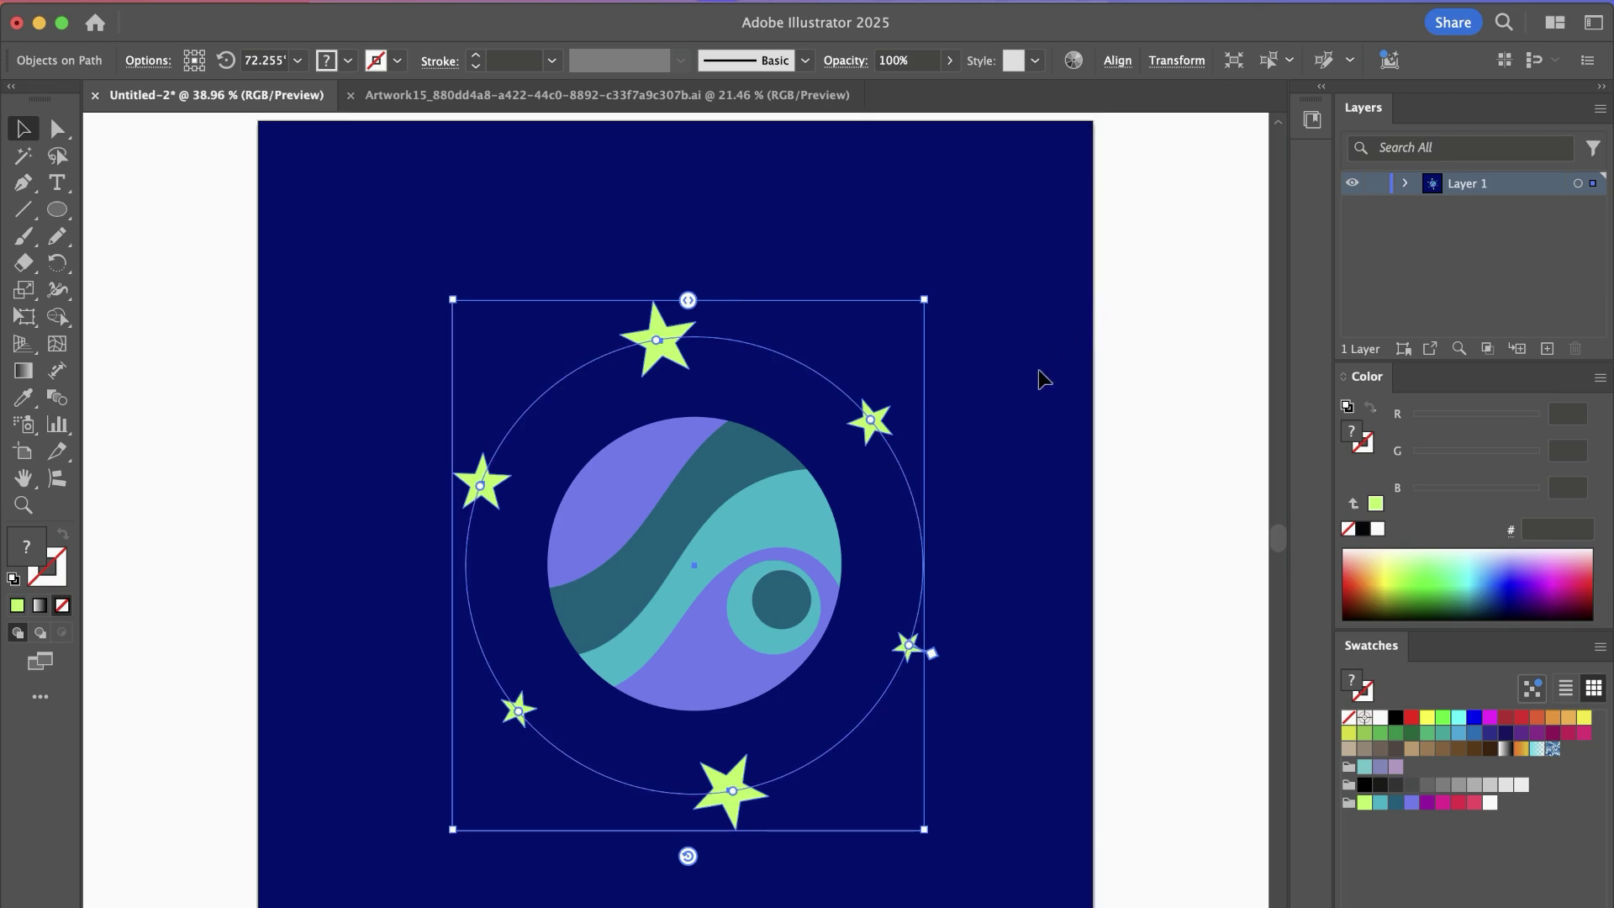